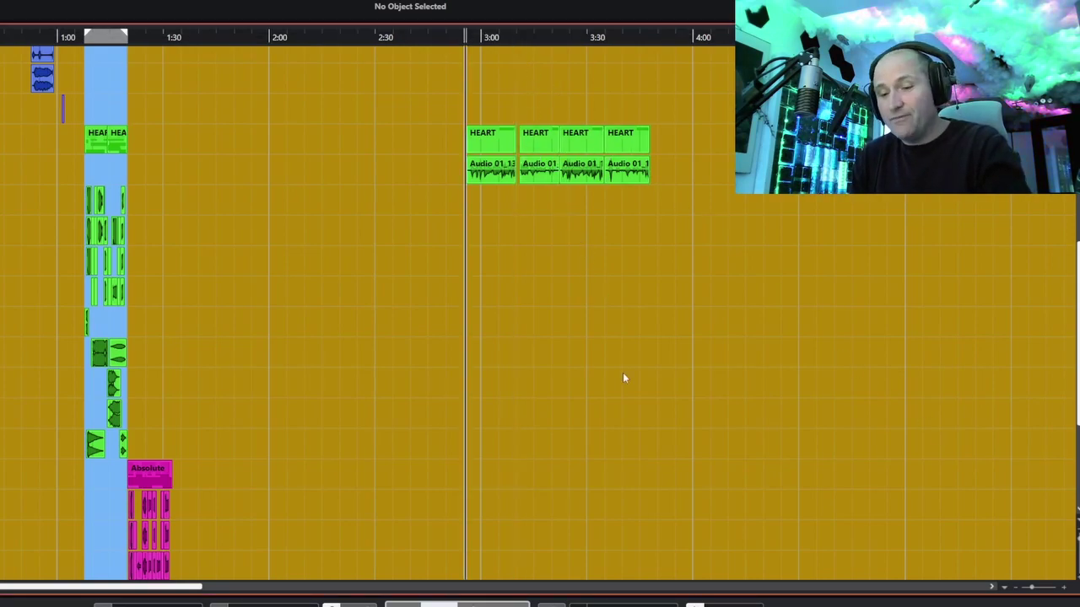
scroll(622, 372, up, 2)
scroll(636, 380, up, 2)
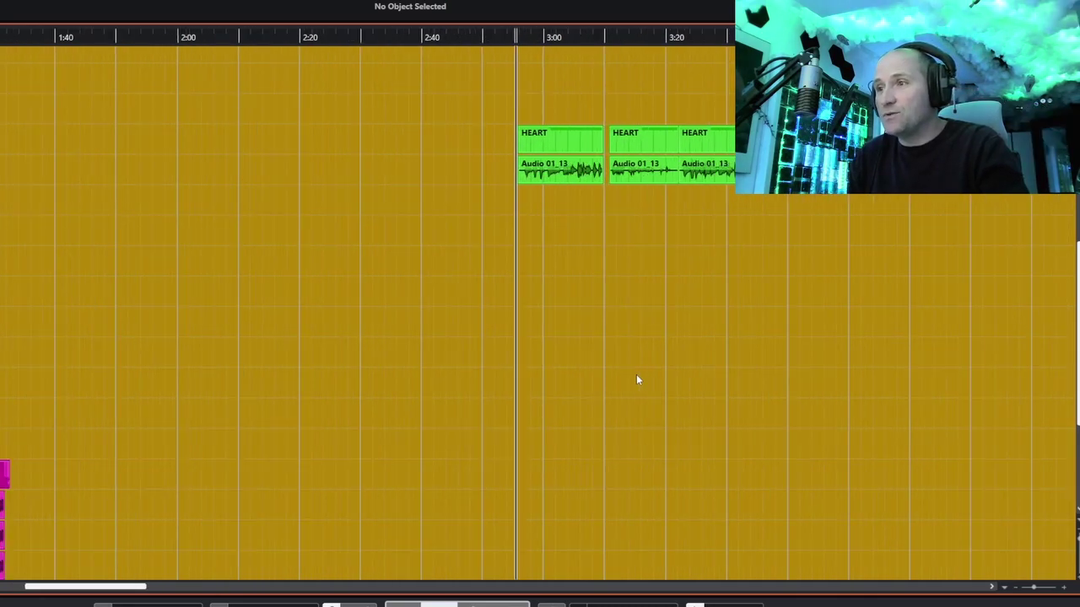
scroll(636, 380, up, 2)
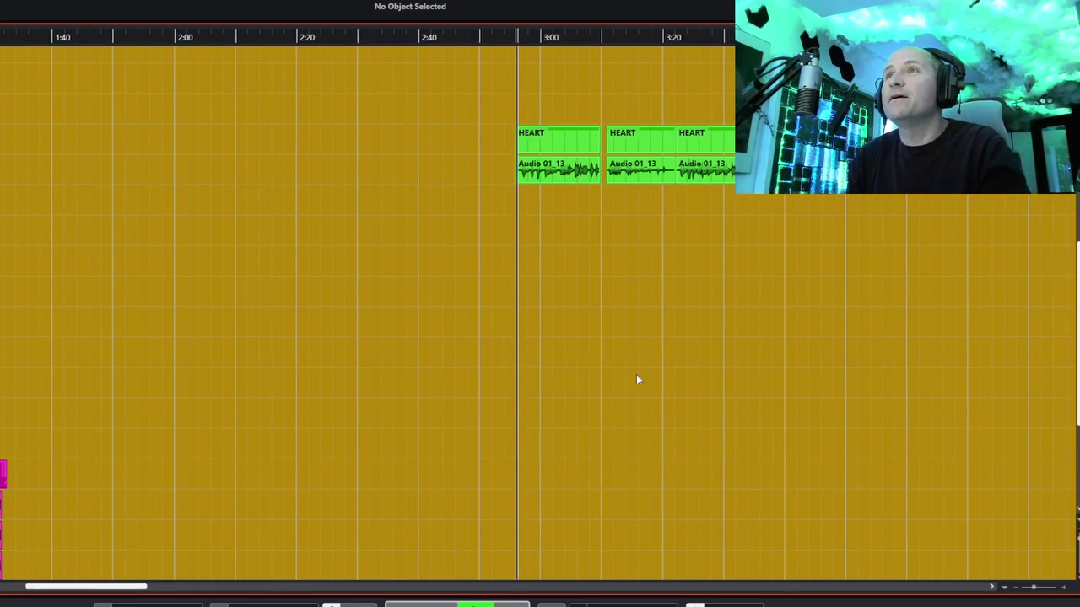
scroll(636, 379, up, 1)
scroll(636, 379, up, 1)
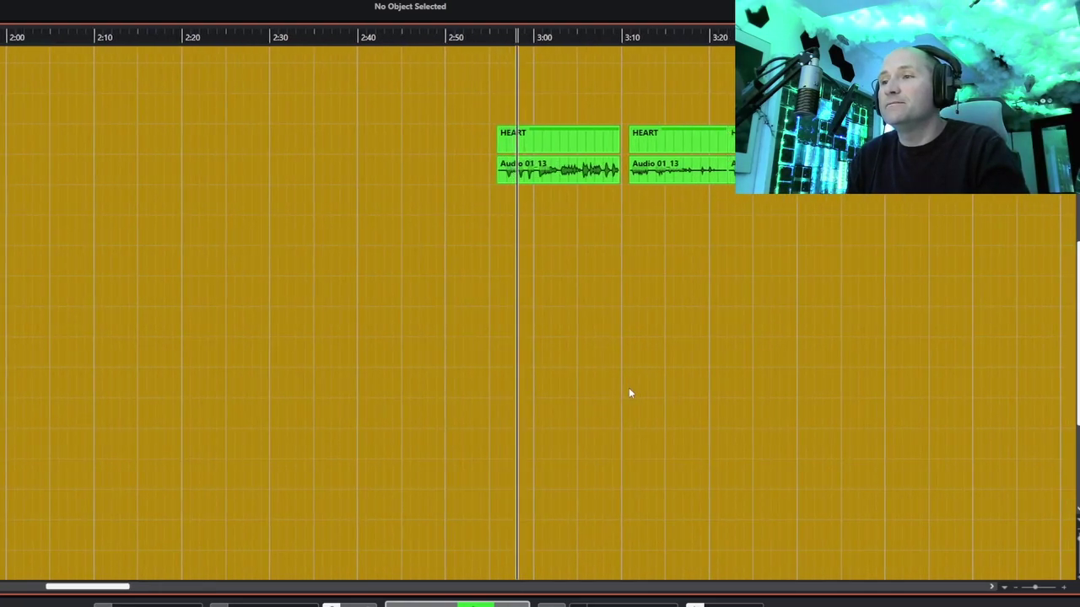
scroll(631, 391, up, 1)
scroll(732, 392, up, 1)
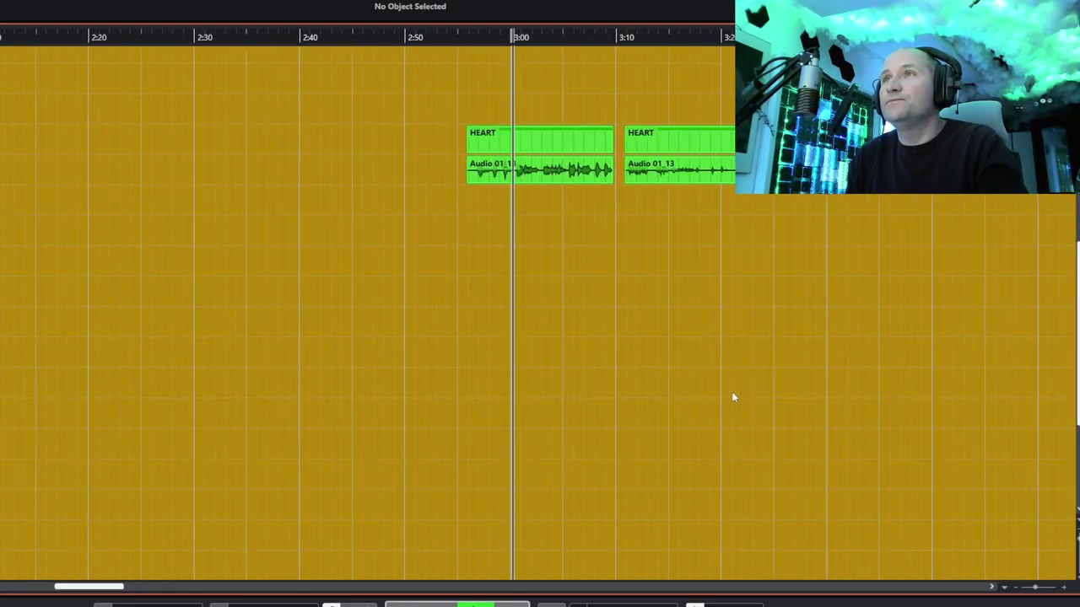
scroll(731, 392, up, 1)
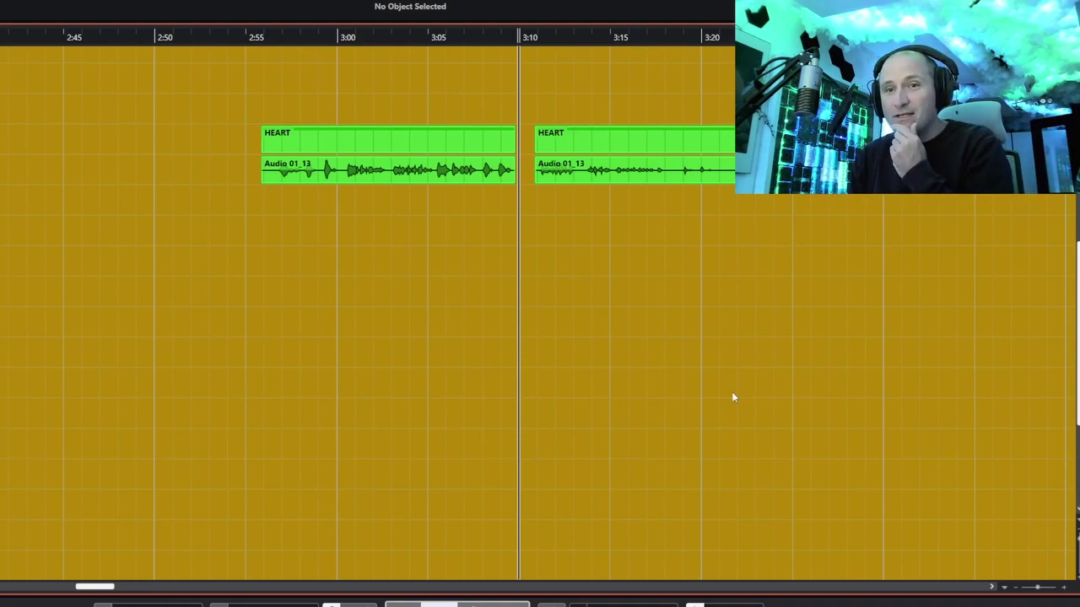
Step: Play the directed HEART takes from just after the first clip to about 3:45
click(530, 37)
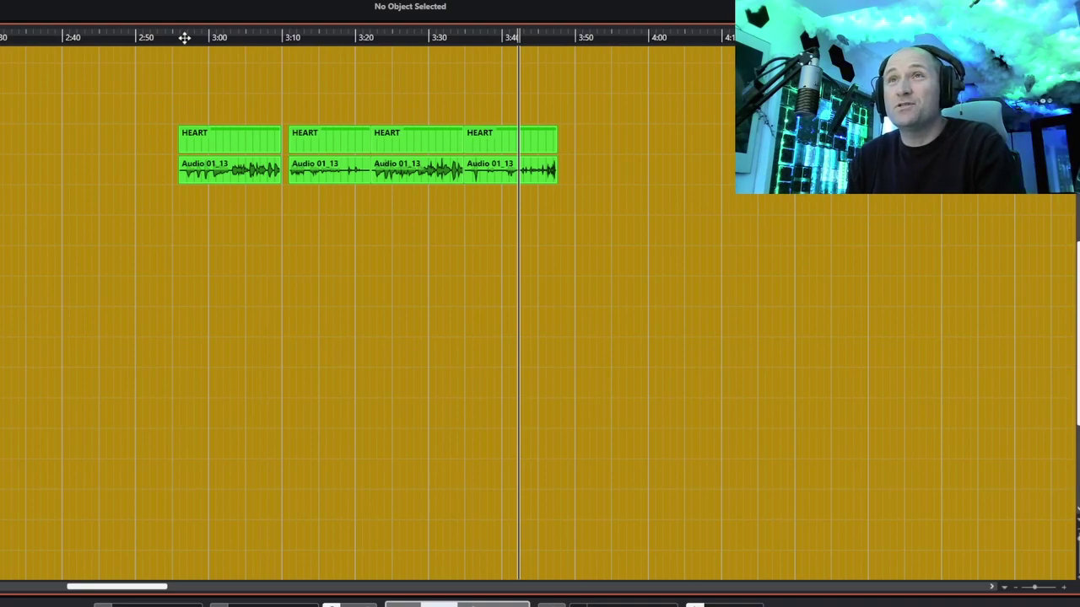
Step: Replay the first HEART take from 2:55, then the directed take from about 3:21
click(184, 38)
scroll(331, 99, left, 2)
scroll(498, 99, left, 1)
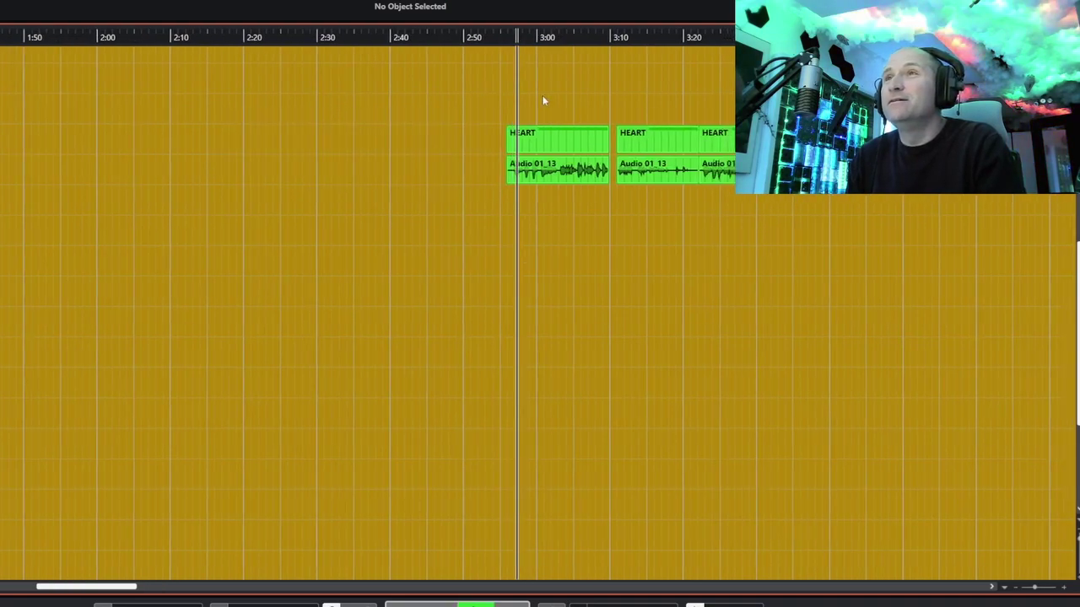
scroll(544, 99, left, 1)
scroll(624, 99, left, 1)
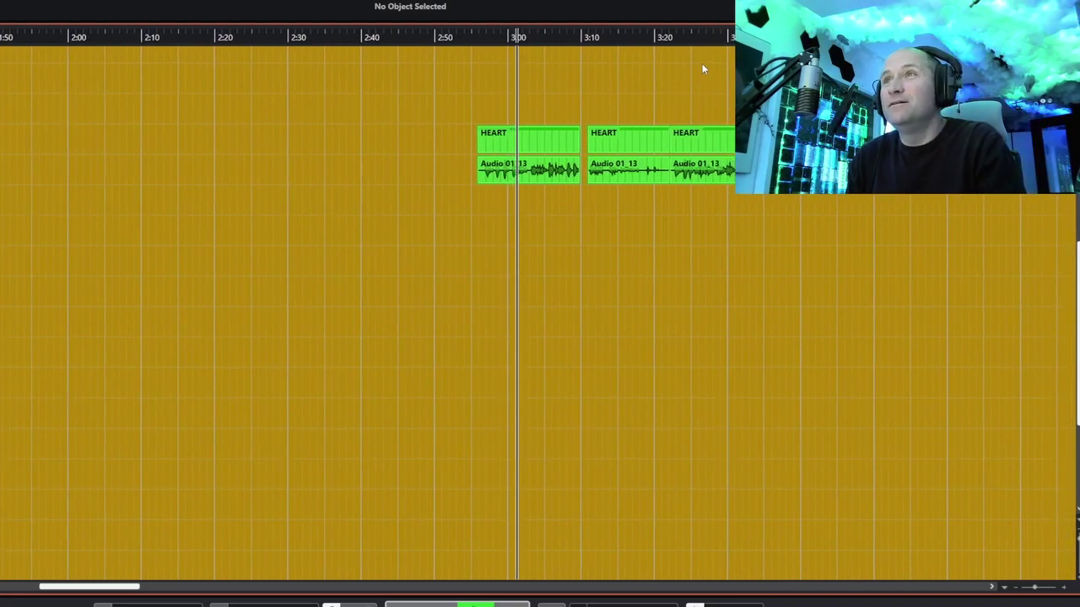
click(666, 36)
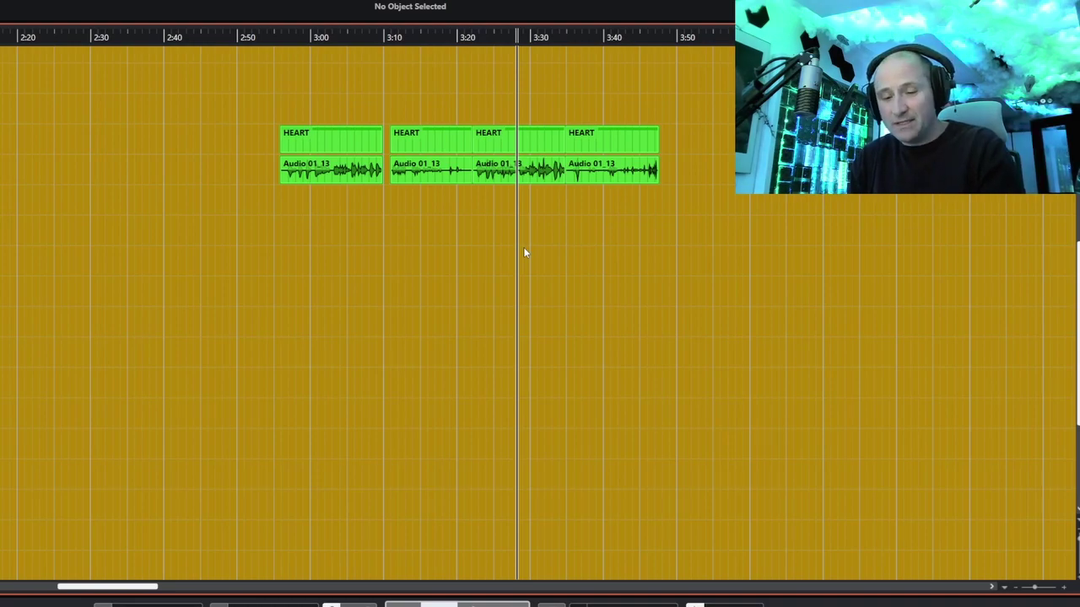
scroll(522, 247, down, 1)
scroll(523, 211, down, 1)
scroll(529, 110, down, 1)
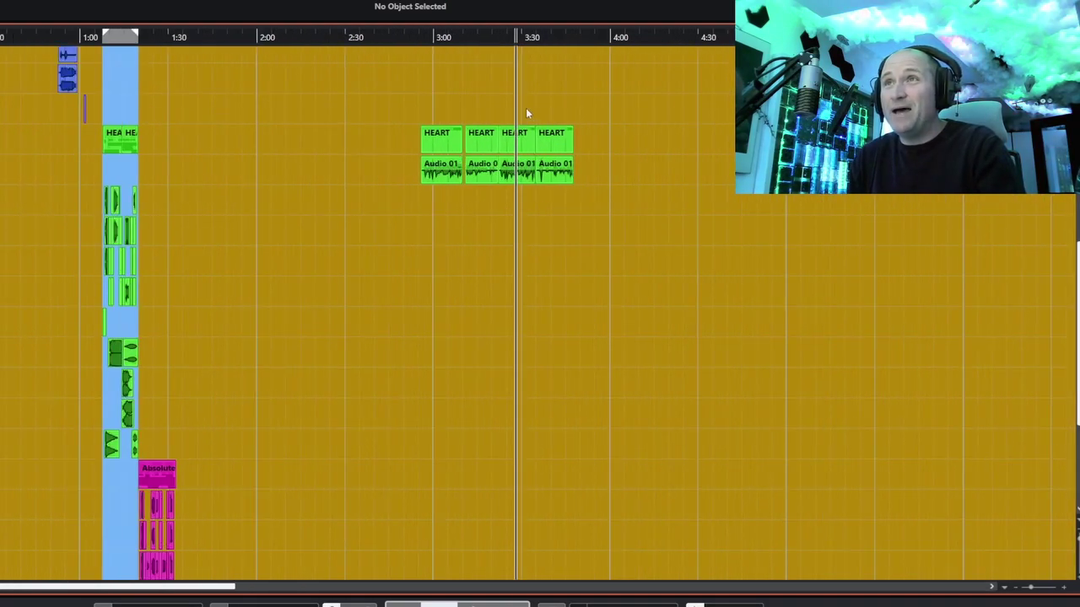
scroll(339, 108, up, 2)
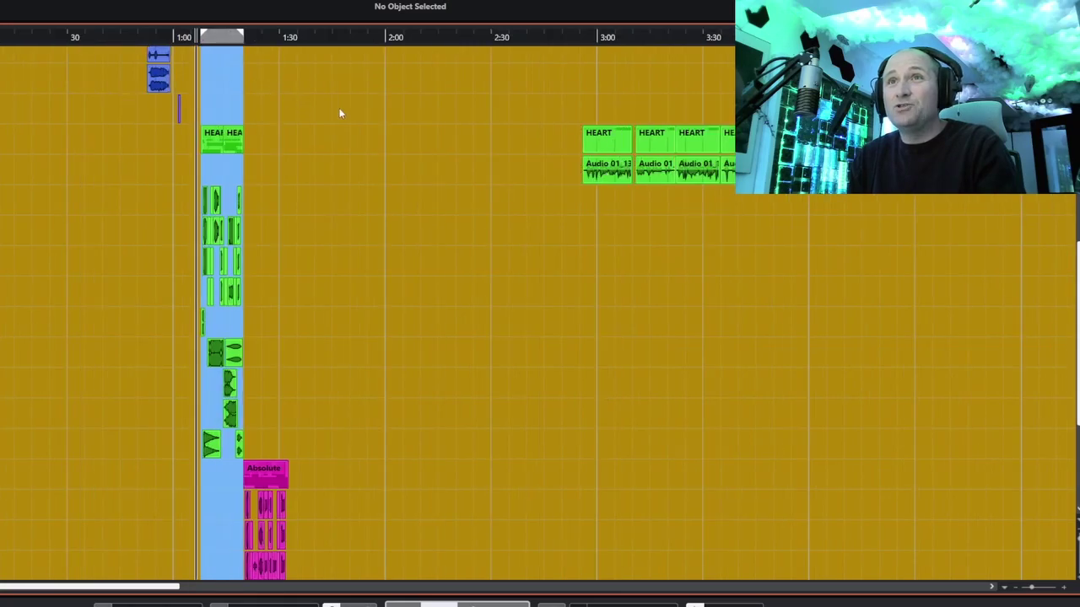
scroll(339, 108, up, 3)
scroll(610, 92, up, 2)
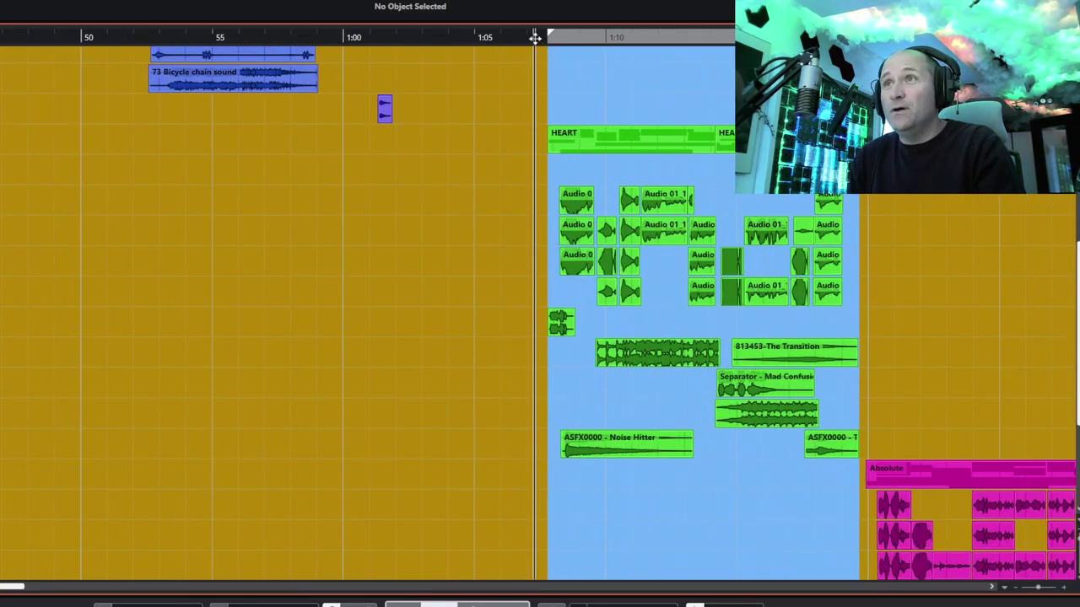
scroll(539, 40, down, 2)
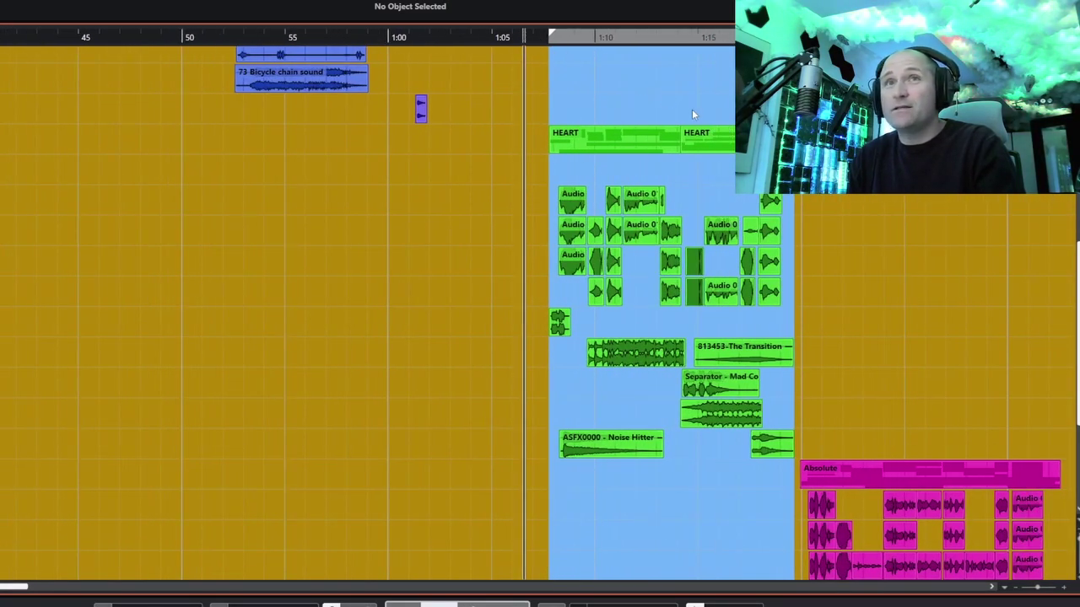
Step: Play the mixed promo in the blue cycle region around 1:05–1:20
key(space)
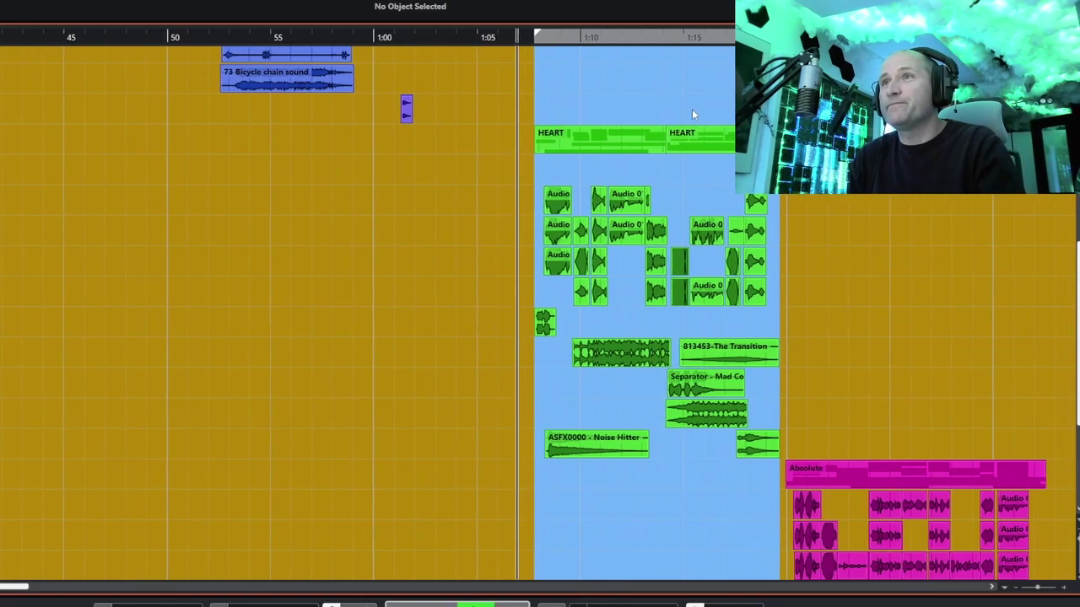